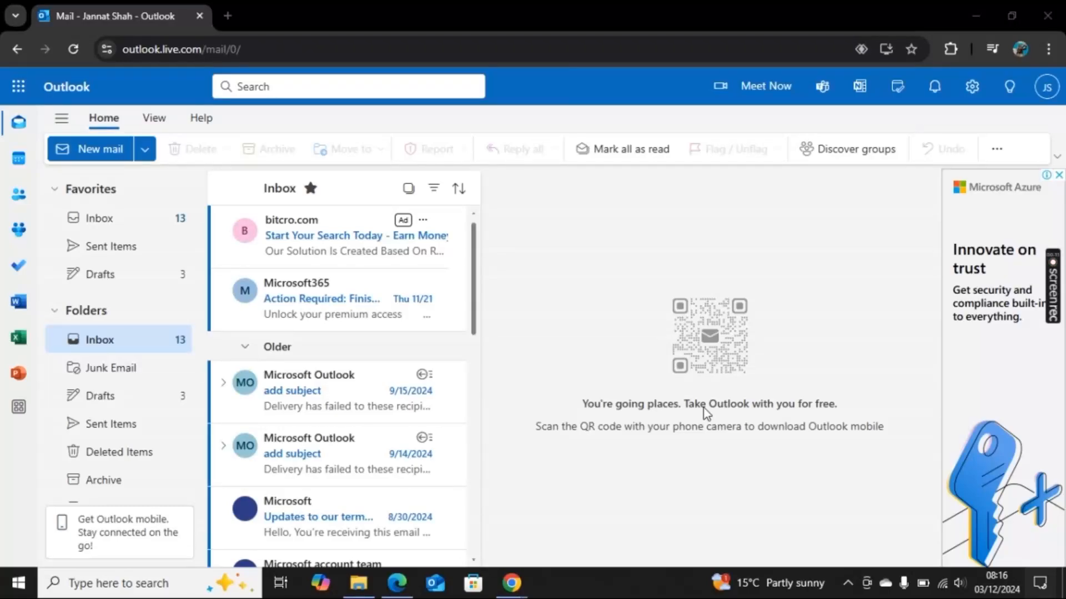
- Start a new email and open the signature settings to create a new signature
left_click(105, 151)
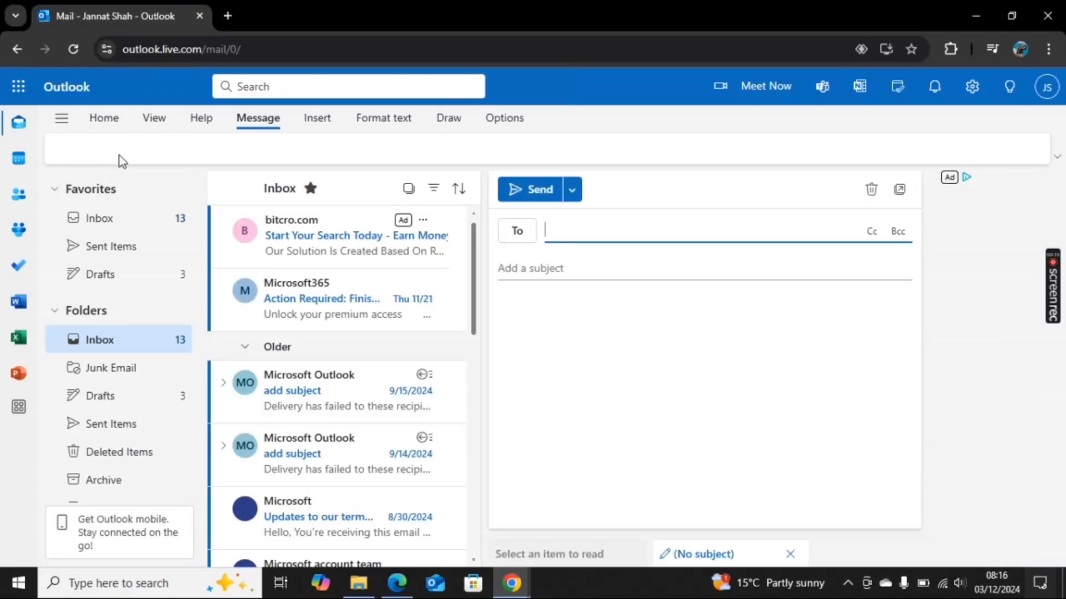
left_click(317, 119)
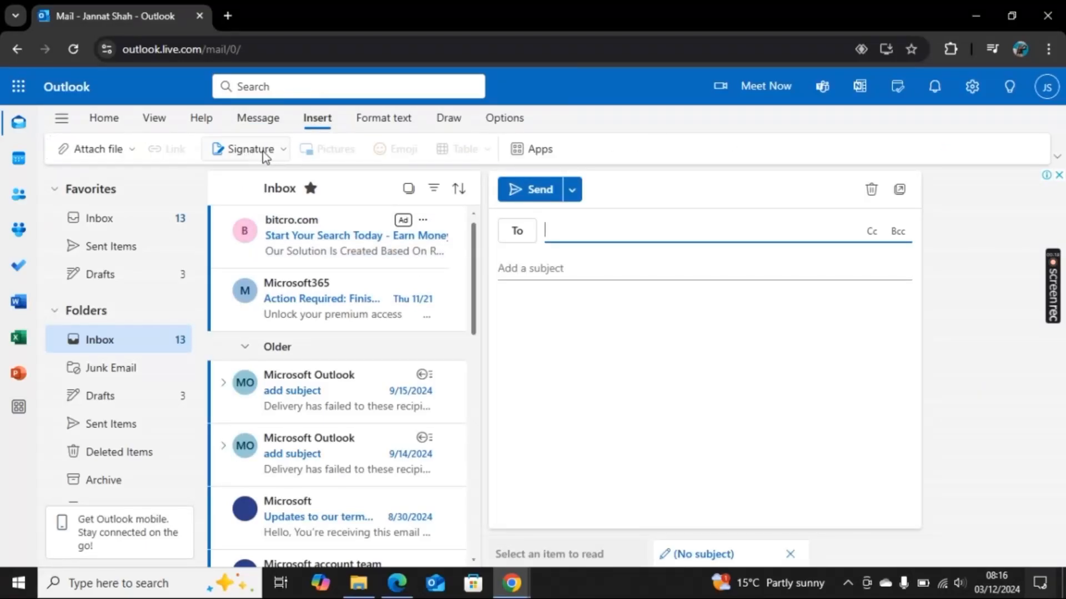
left_click(283, 151)
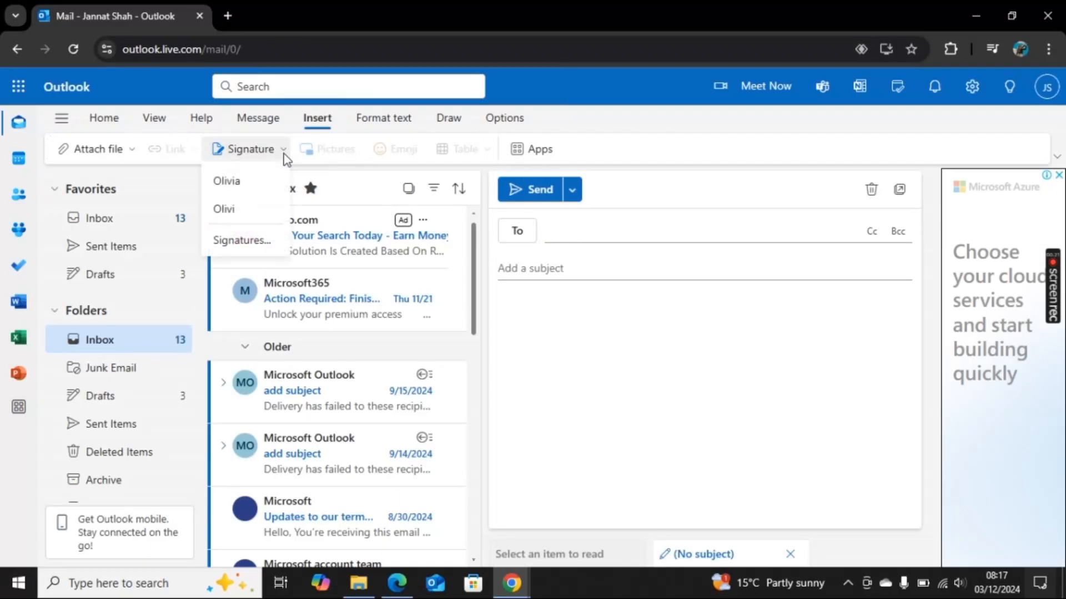
left_click(260, 241)
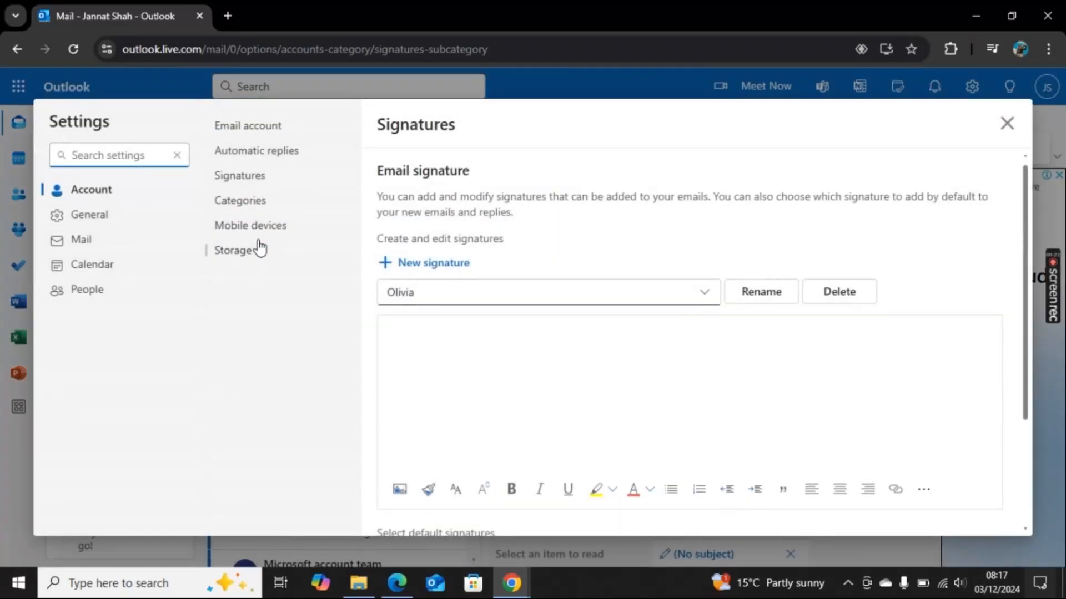
left_click(433, 264)
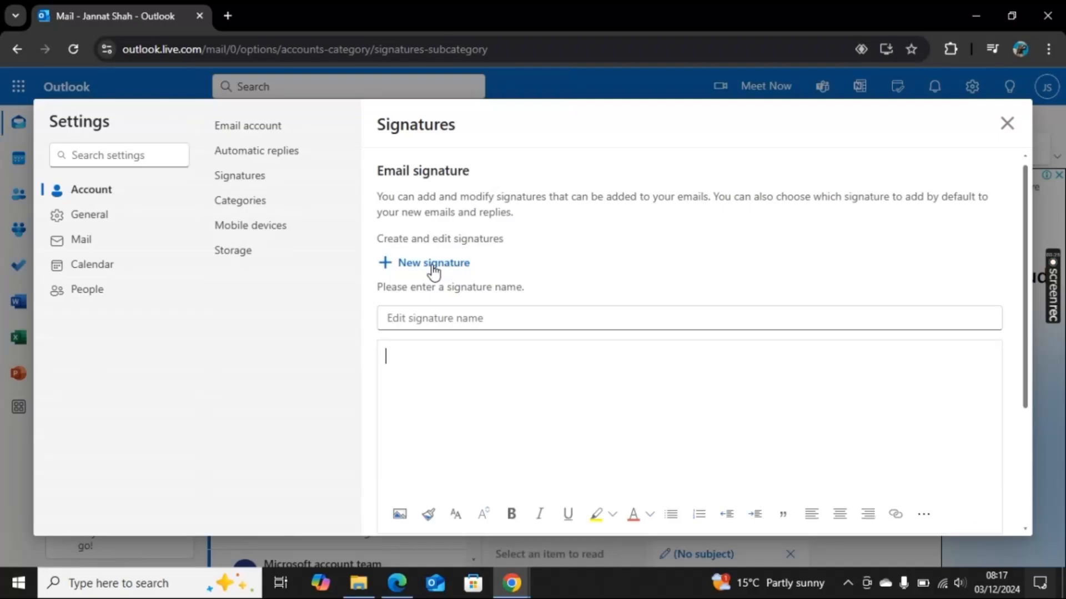
- Type the heading Contact information in the signature body
left_click(412, 353)
type("COn")
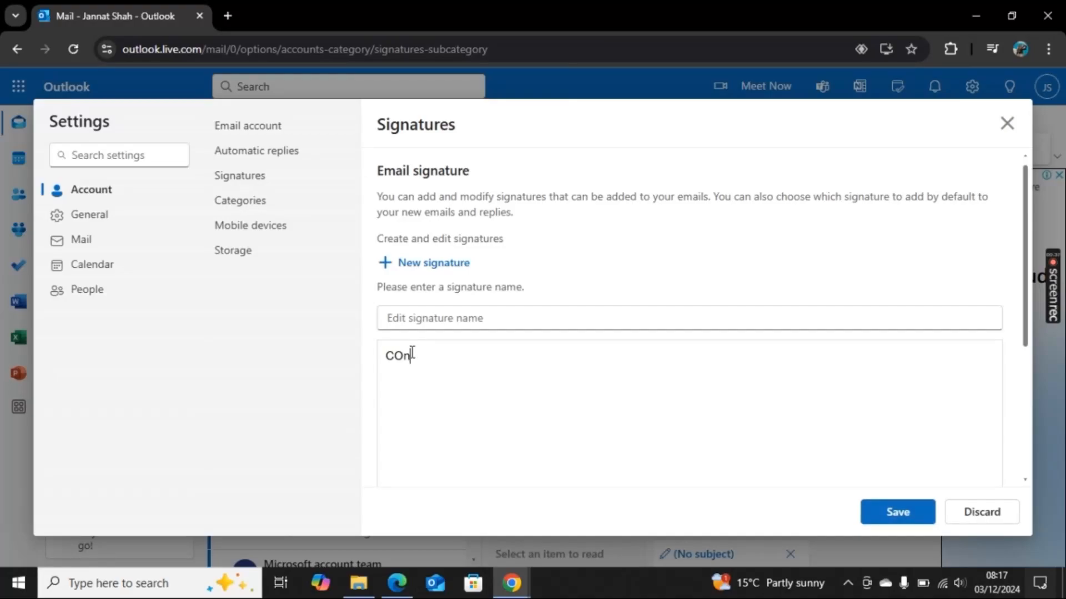
key("BackSpace")
key("BackSpace")
type("ontact information")
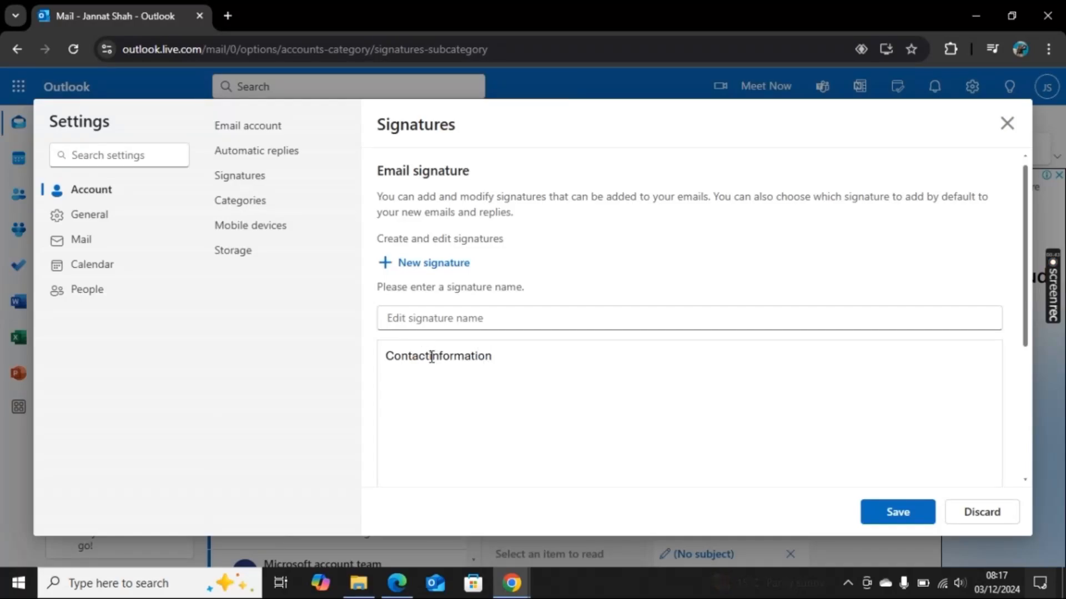
- Add a colon after the heading, then add Email: and Phone number: lines below it
left_click(431, 355)
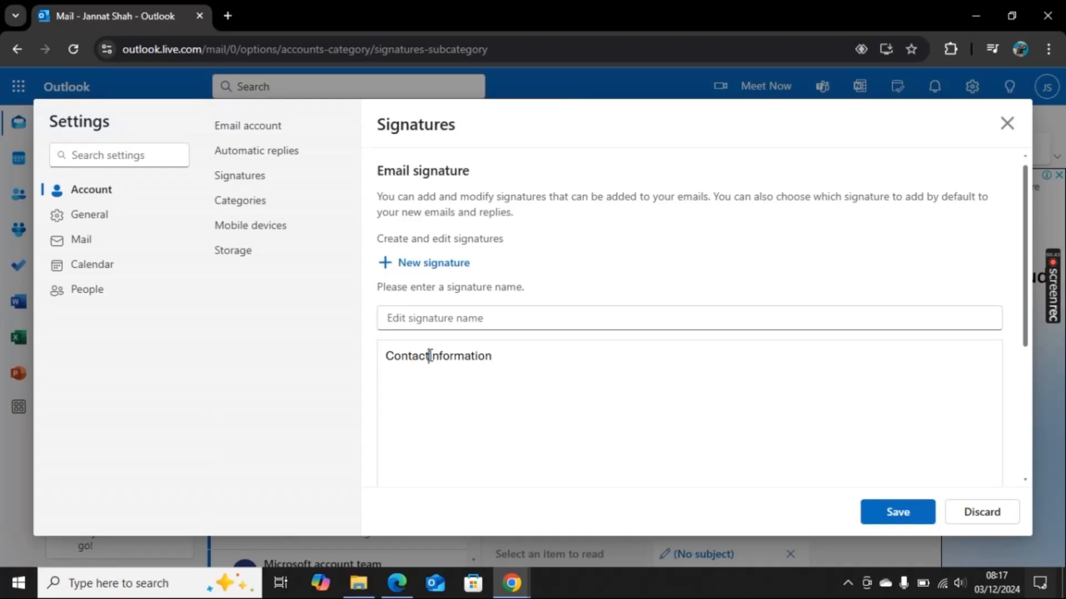
left_click(508, 356)
type(":")
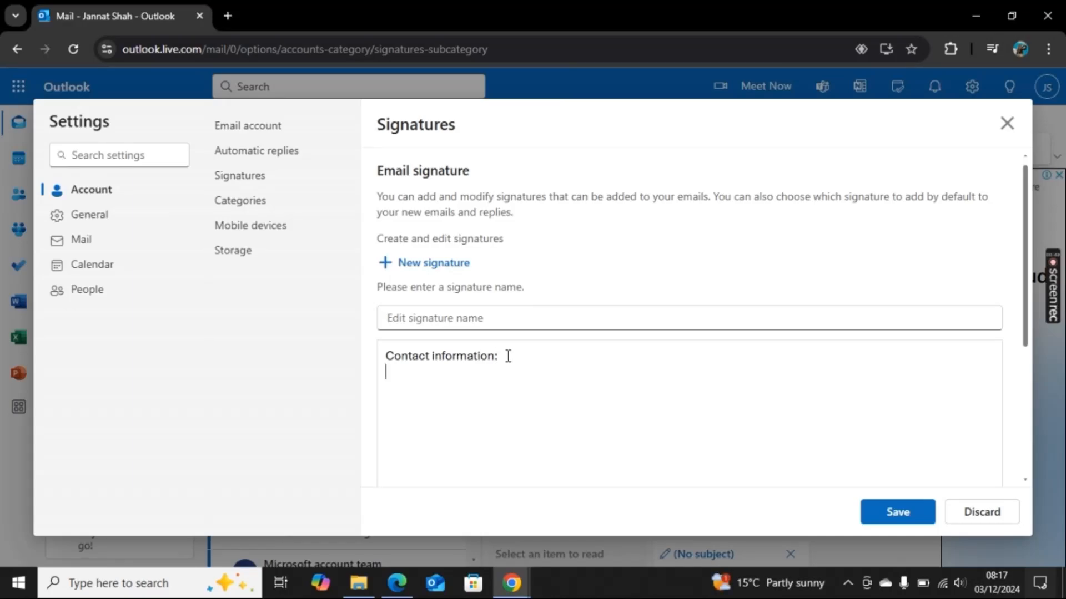
key("Return")
type("Email:")
key("Return")
type("Phone")
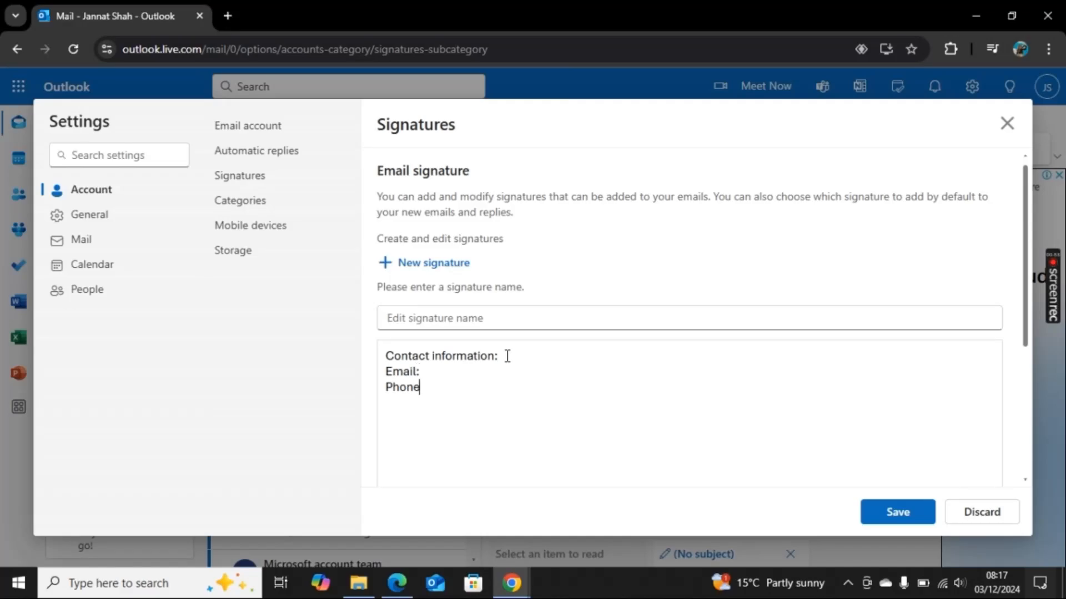
type(" number:")
key("Return")
- Add Adress: and Social media handle lines to the signature
type("Loca")
key("BackSpace")
key("BackSpace")
key("BackSpace")
key("BackSpace")
type("Adress")
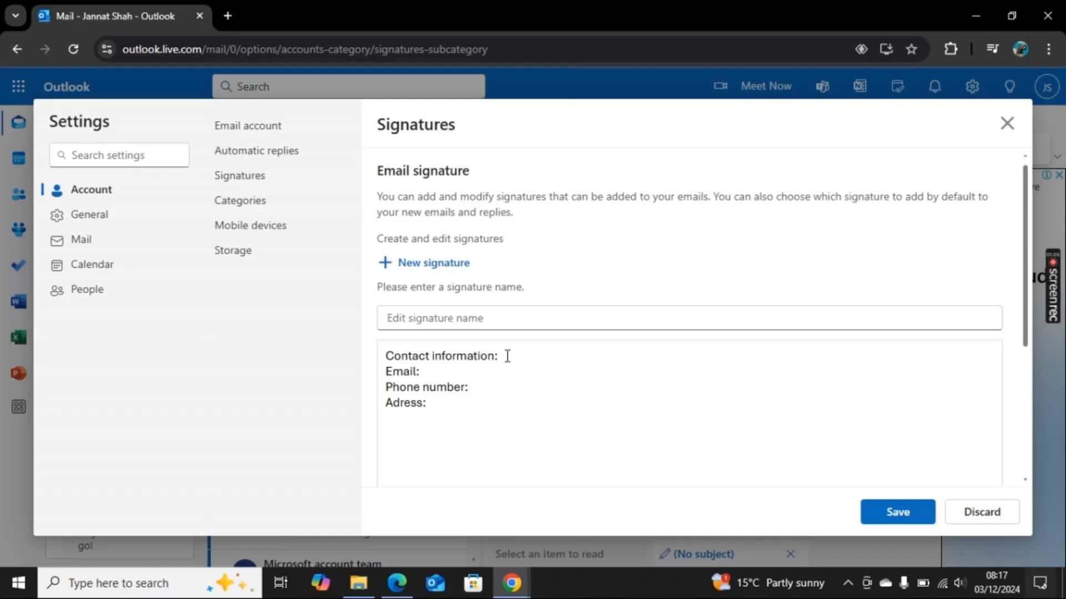
type(":")
key("Return")
type("Social media handle")
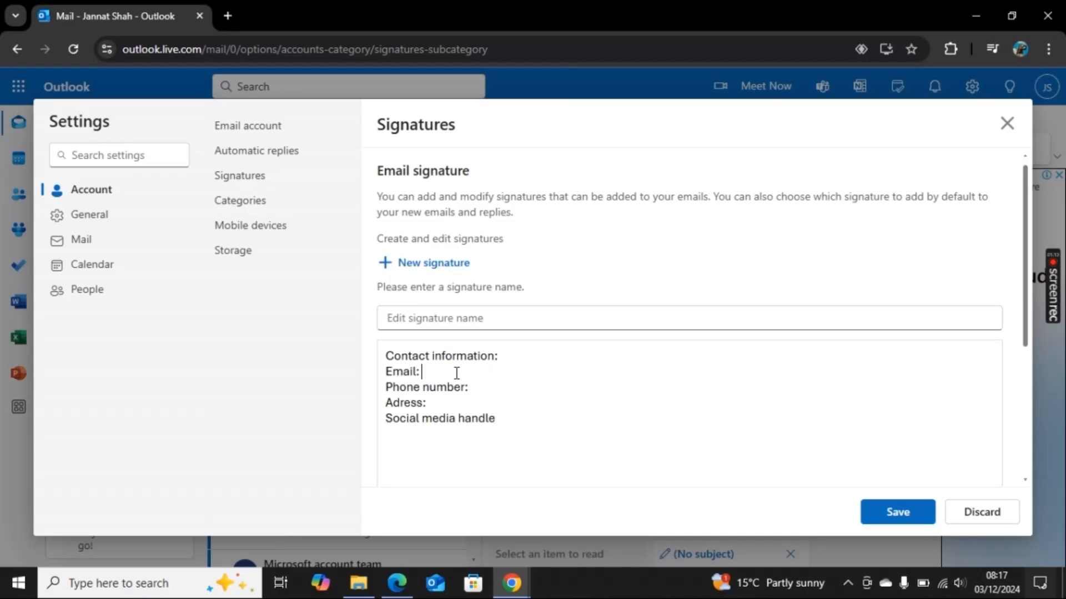
type("xyz\"outlok.com")
- Fill in the contact email address after the Email: label
left_click(471, 370)
type("o")
left_click(444, 370)
key("BackSpace")
type("@")
key("BackSpace")
type("@ 12345")
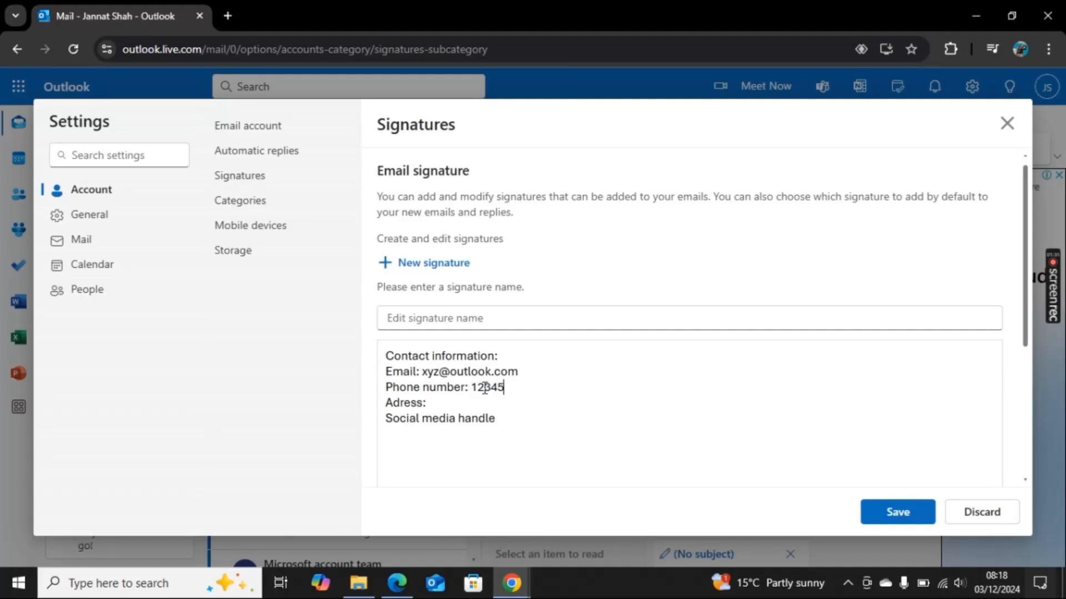
type("67890")
- Fill in the phone number and the street address on their lines
type("street")
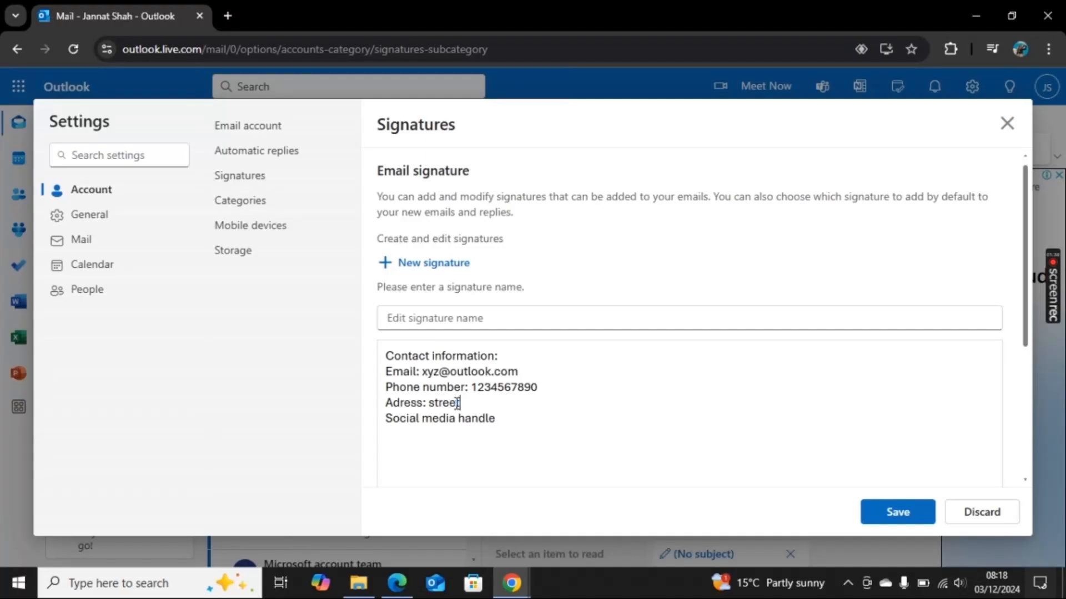
type(" houseno.")
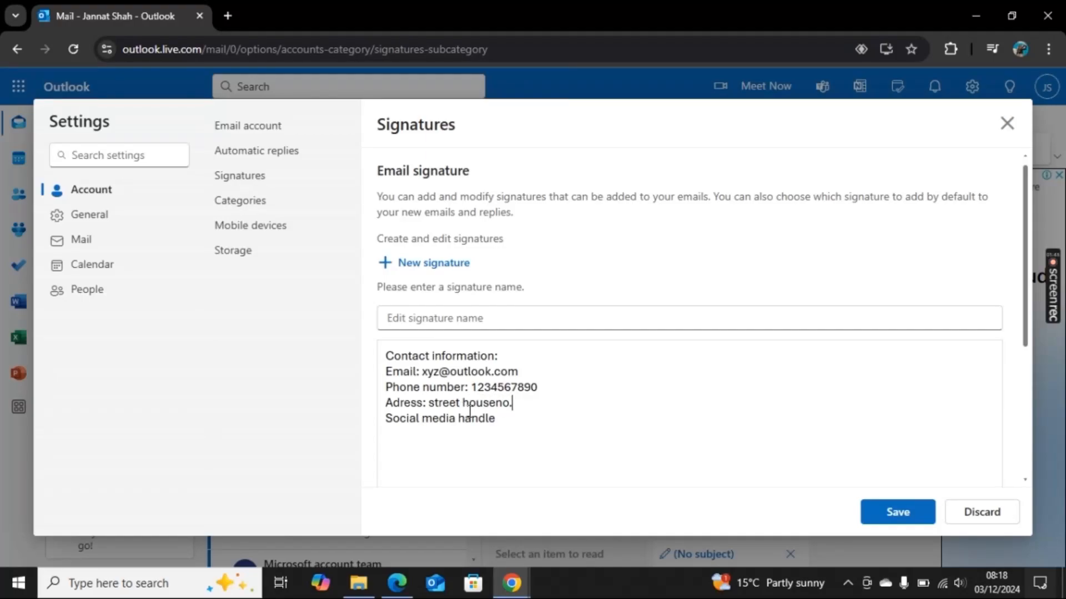
- Insert a blank line between the address and the social media section
left_click(499, 418)
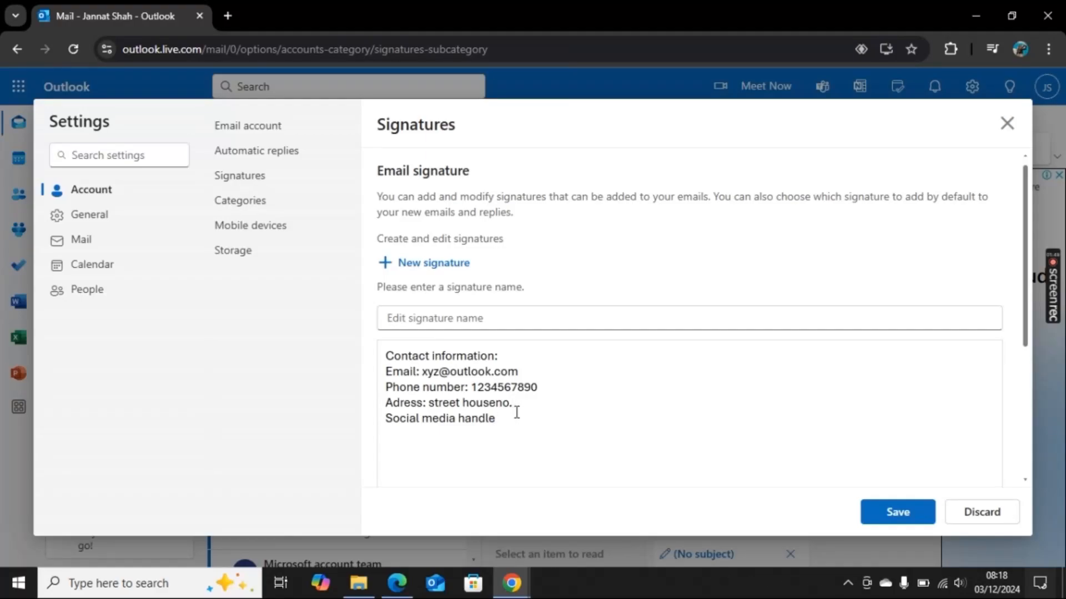
left_click(518, 411)
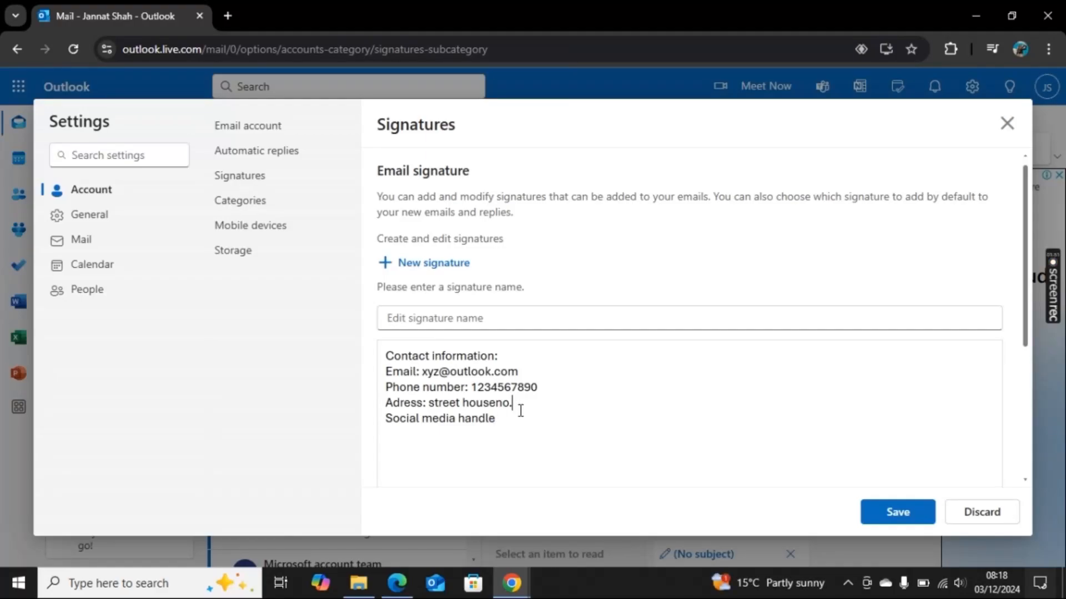
key("Return")
left_click(516, 443)
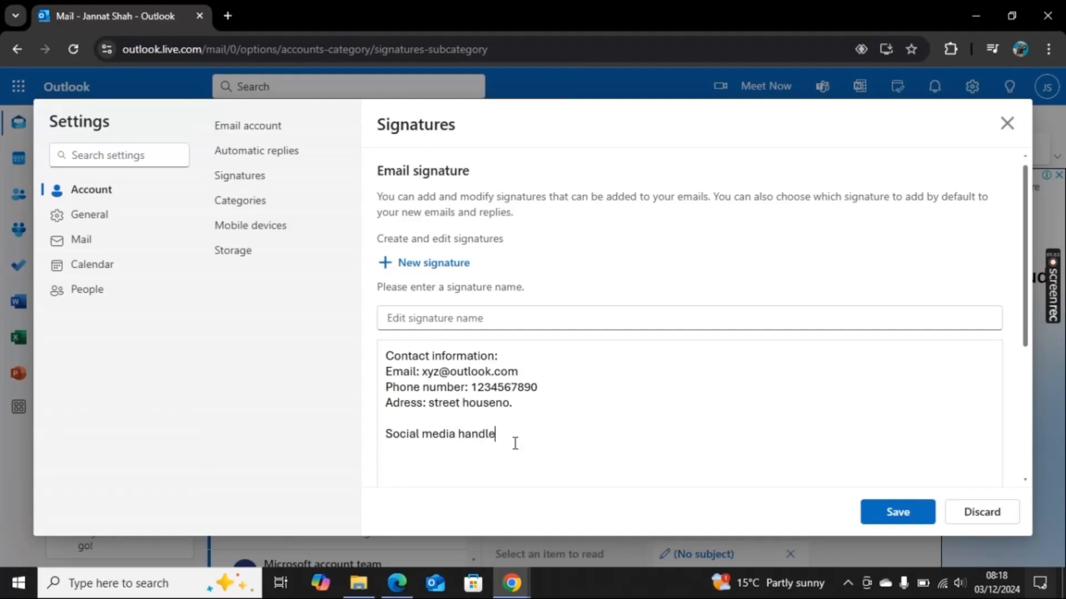
- Add a colon to Social media handle and add Facebook:, Instagram: and Email: lines beneath it
type(":")
type("Faceb")
type("o;")
type("ok")
type(":")
key("Return")
type("Instagra")
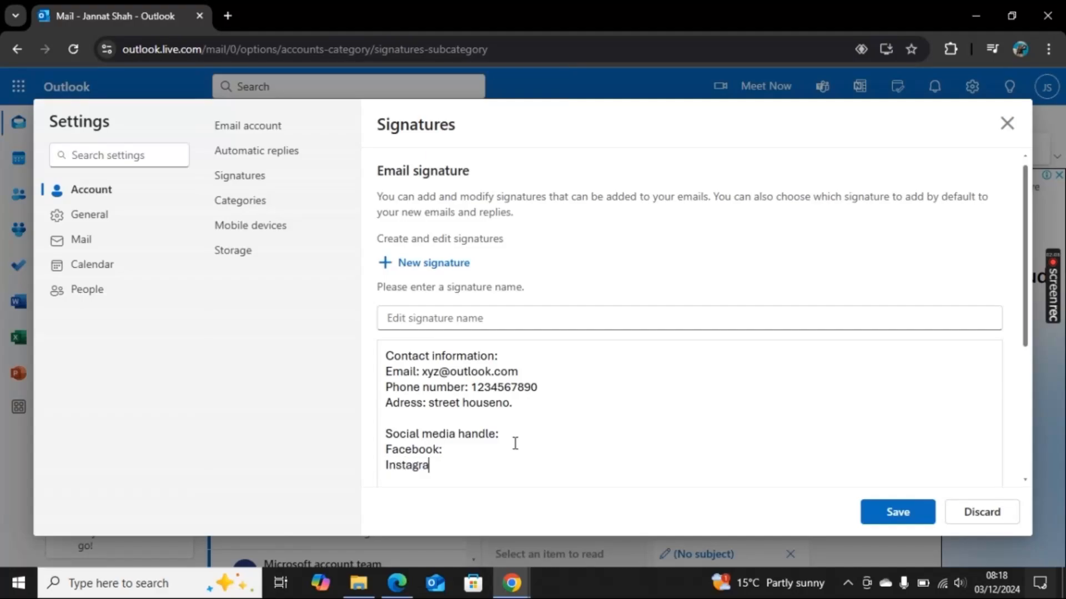
type("m:")
key("Return")
type("Emai")
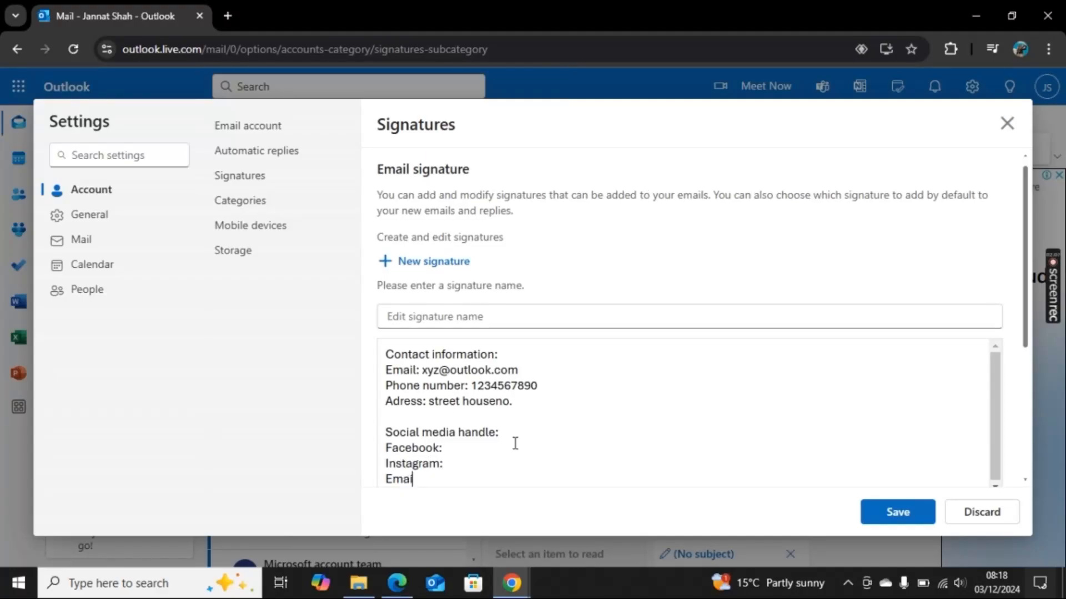
type("l:")
- Fill in the Facebook and Instagram handles
left_click(473, 450)
type("someone")
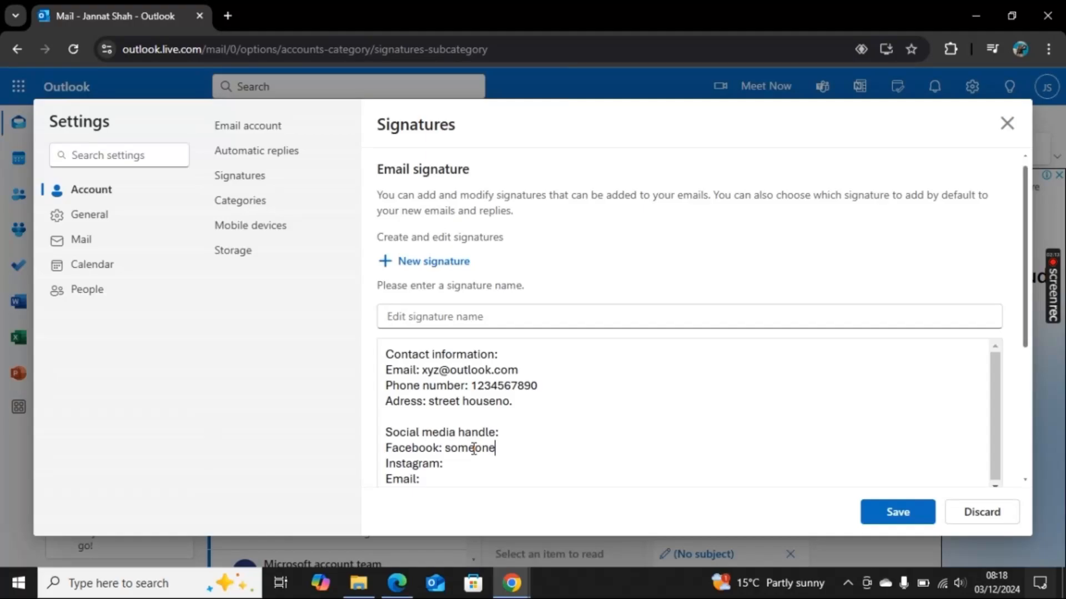
type("-1")
left_click(466, 465)
type("xy_z")
- Fill in the Gmail address on the last Email: line
left_click(439, 479)
type("xyz")
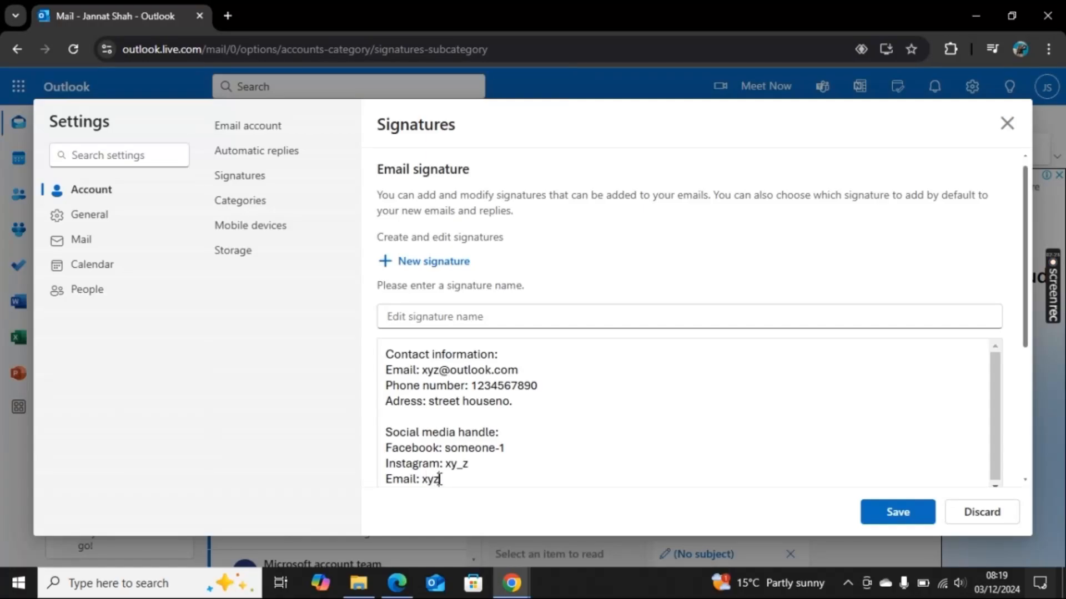
type("@gmail.com")
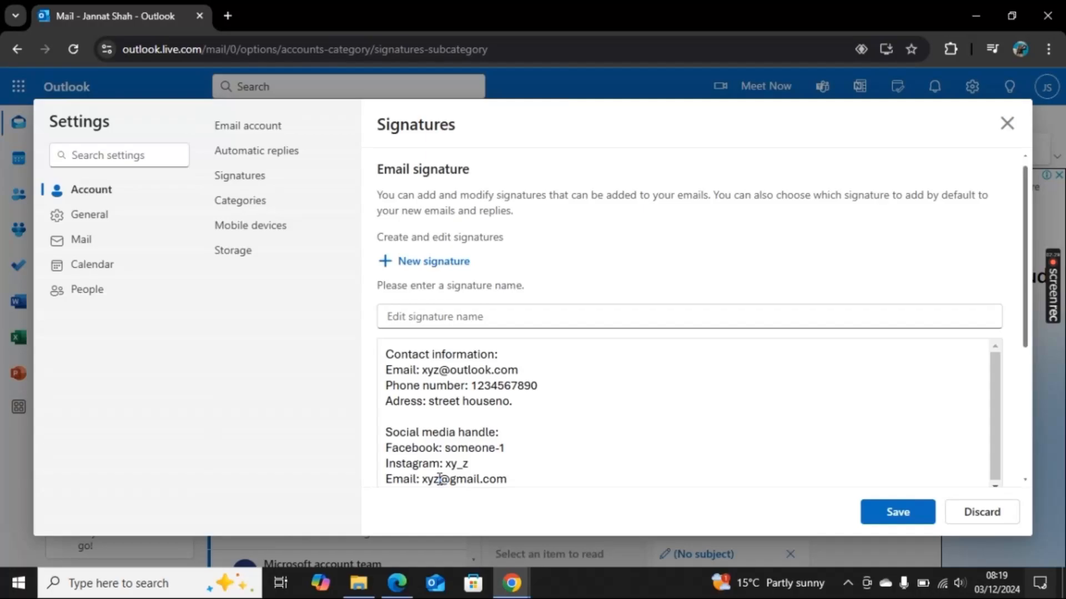
- Name the signature Proffessional signature
left_click(423, 322)
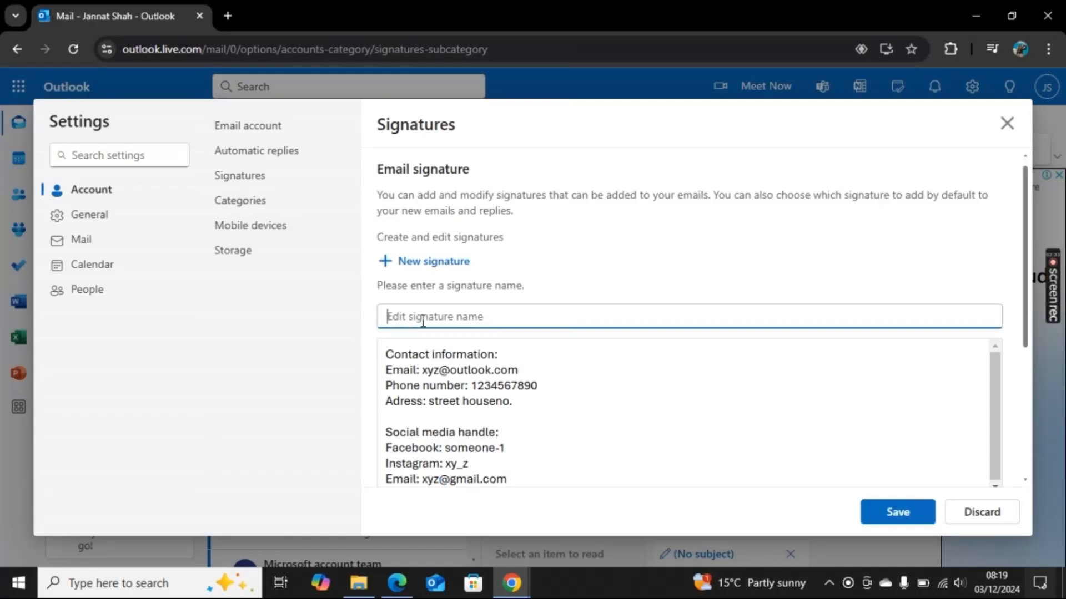
type("Proffesion")
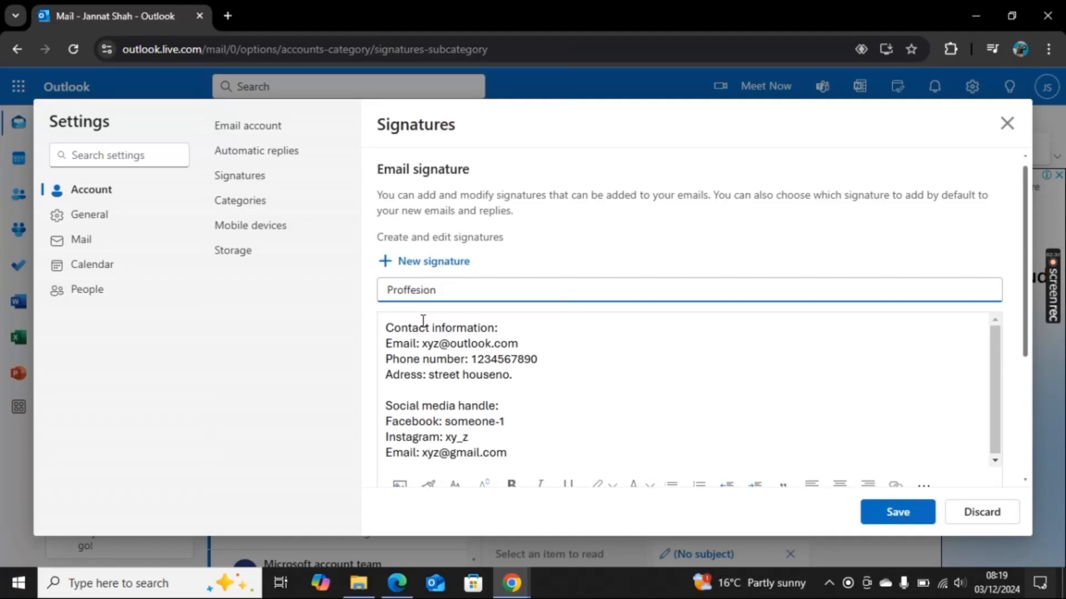
key("BackSpace")
key("BackSpace")
key("BackSpace")
type("sional signature")
- Save the new signature and close the settings, saving changes
left_click(870, 515)
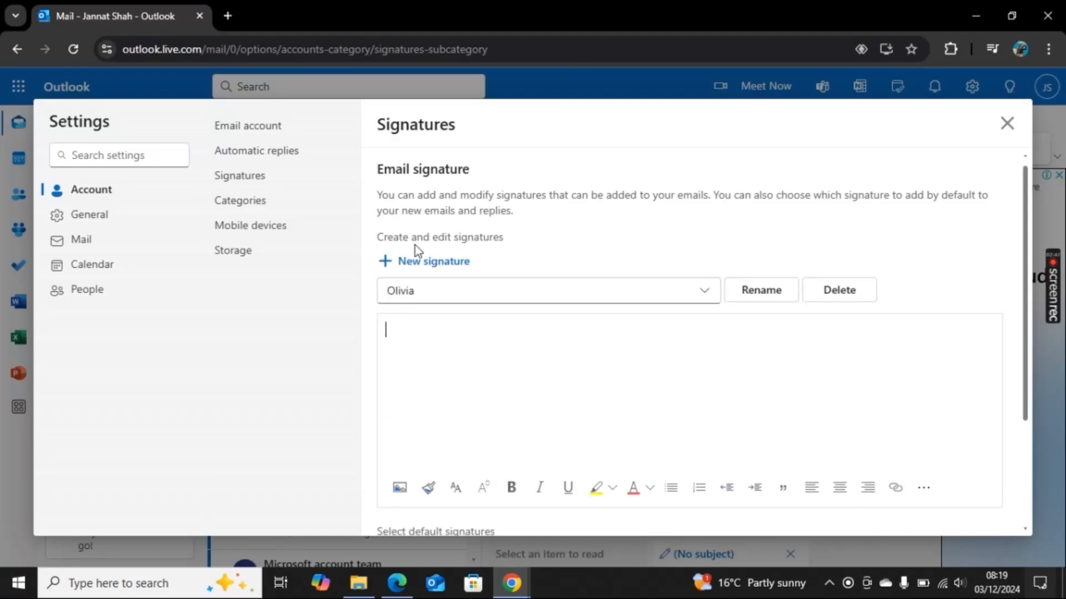
scroll(523, 377, "down", 3)
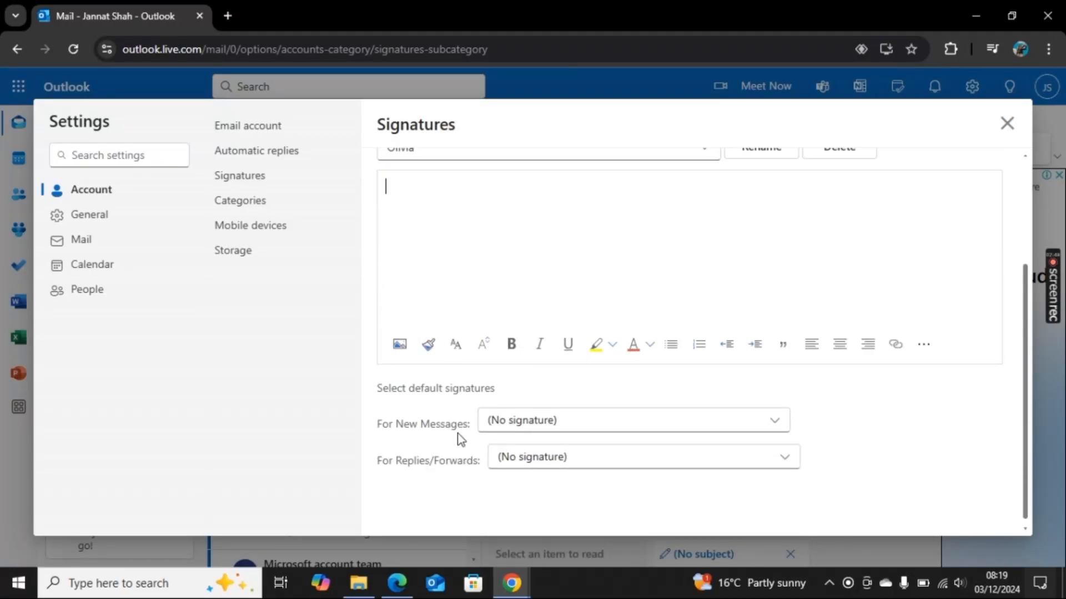
left_click(1007, 123)
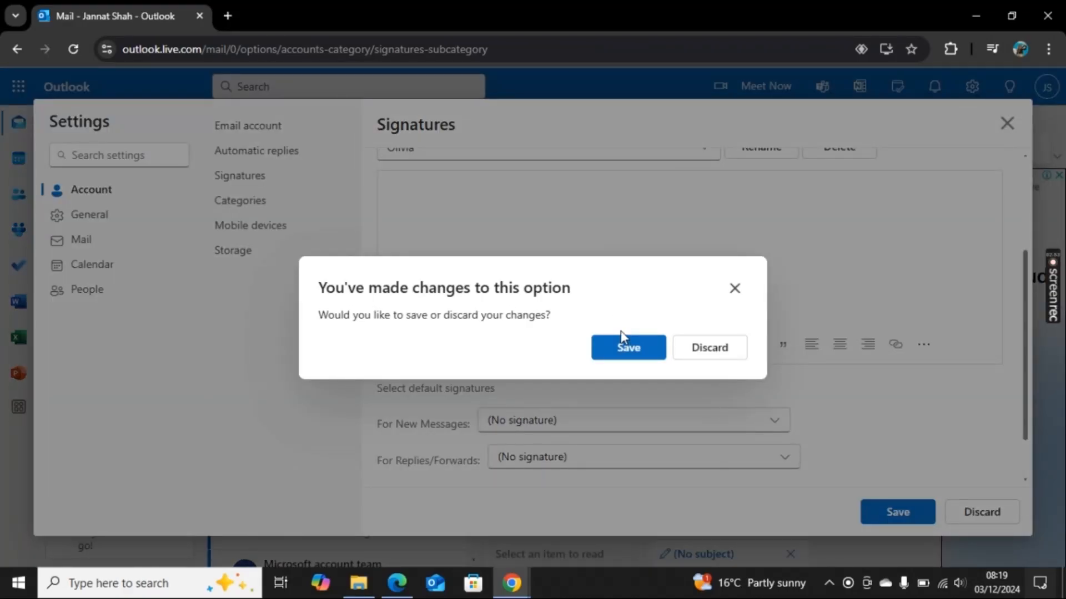
left_click(623, 335)
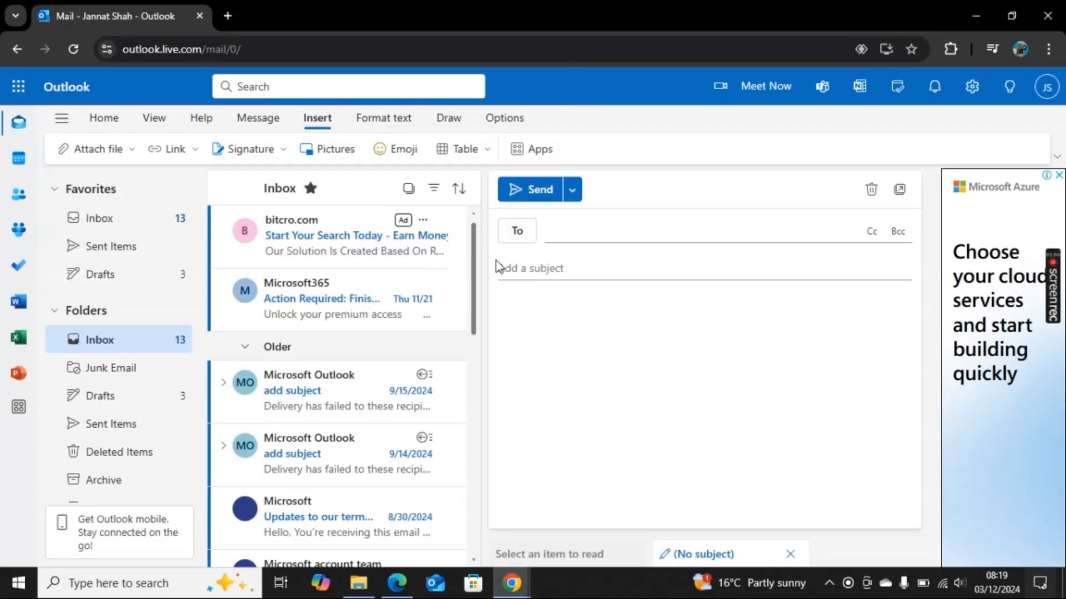
- Insert the Proffessional signature into the new email
left_click(256, 150)
left_click(248, 210)
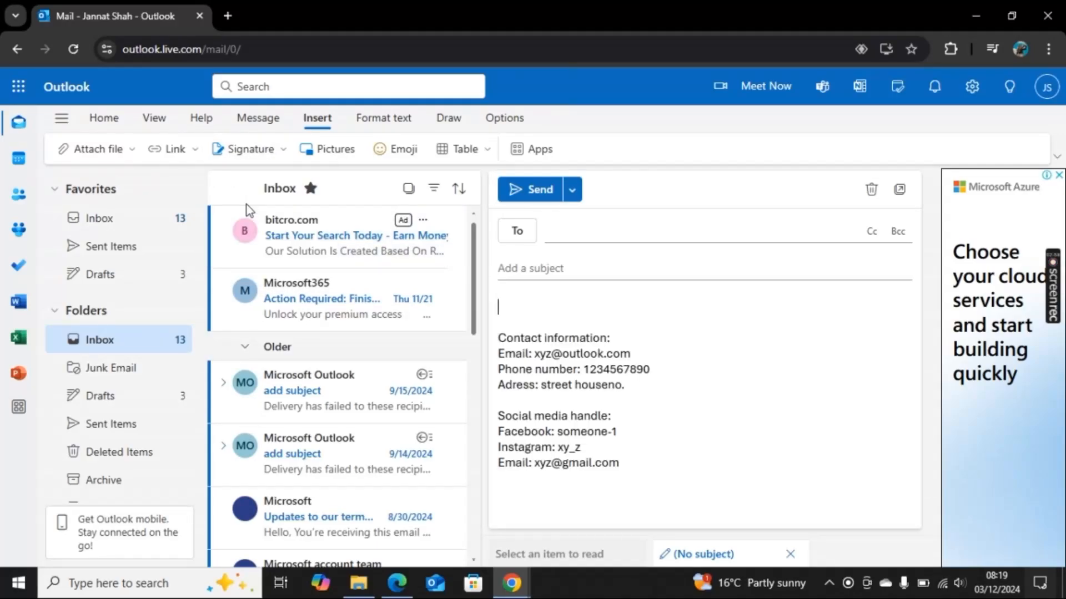